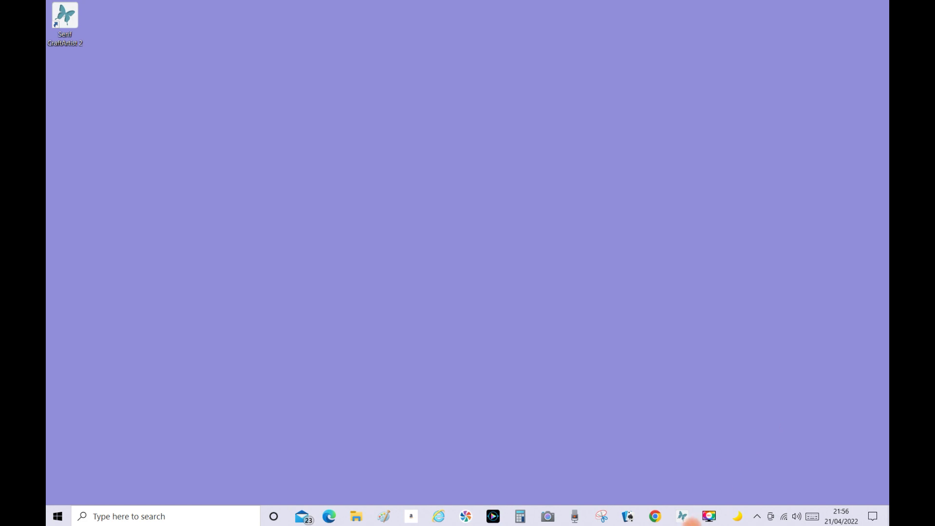
Restore the CraftArtist 2 window from the taskbar, showing Craft Project 1's blank page
{"action": "left_click", "coordinate": [682, 516]}
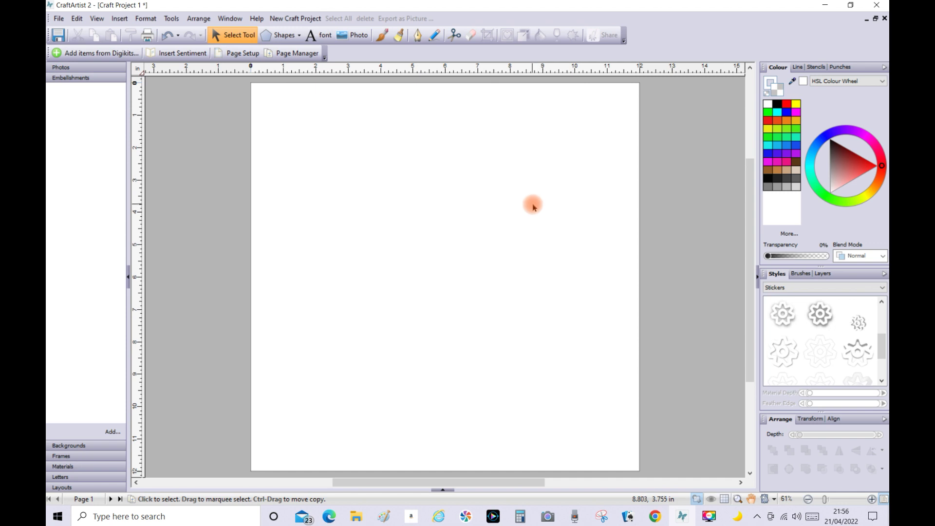
{"action": "left_click", "coordinate": [171, 19]}
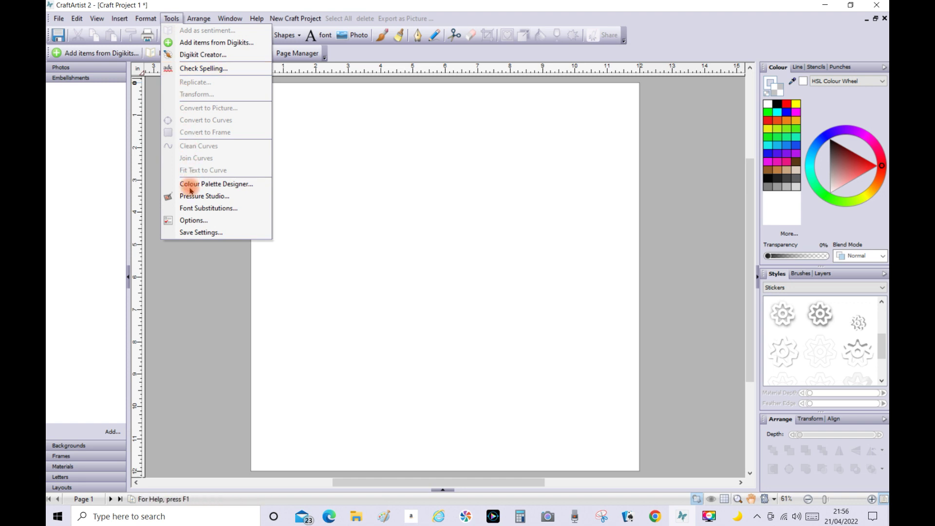
{"action": "left_click", "coordinate": [190, 223]}
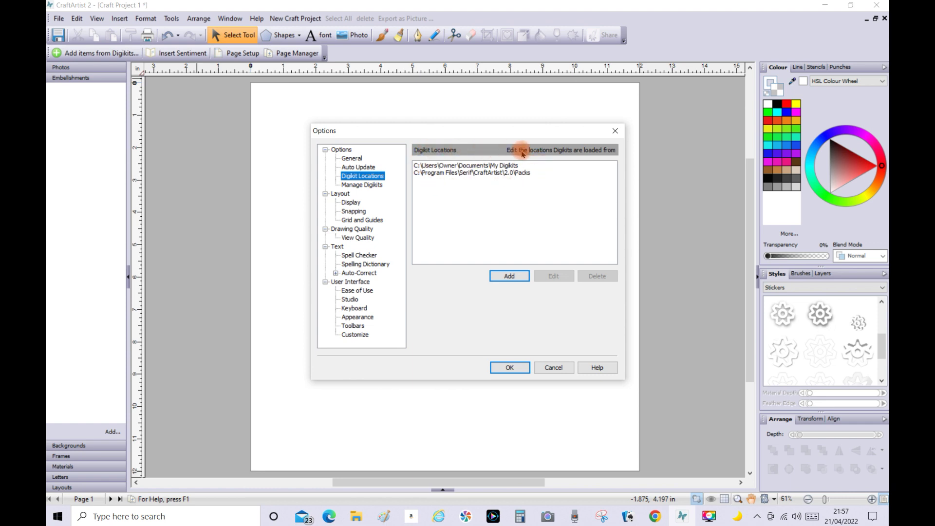
{"action": "left_click", "coordinate": [508, 368]}
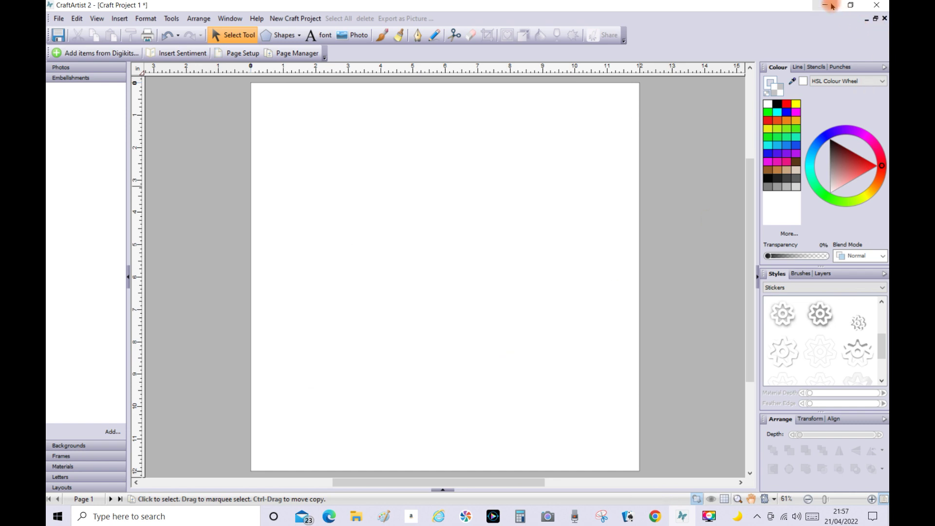
Minimise CraftArtist 2 and launch File Explorer by searching 'file' in Windows Search
{"action": "left_click", "coordinate": [826, 6]}
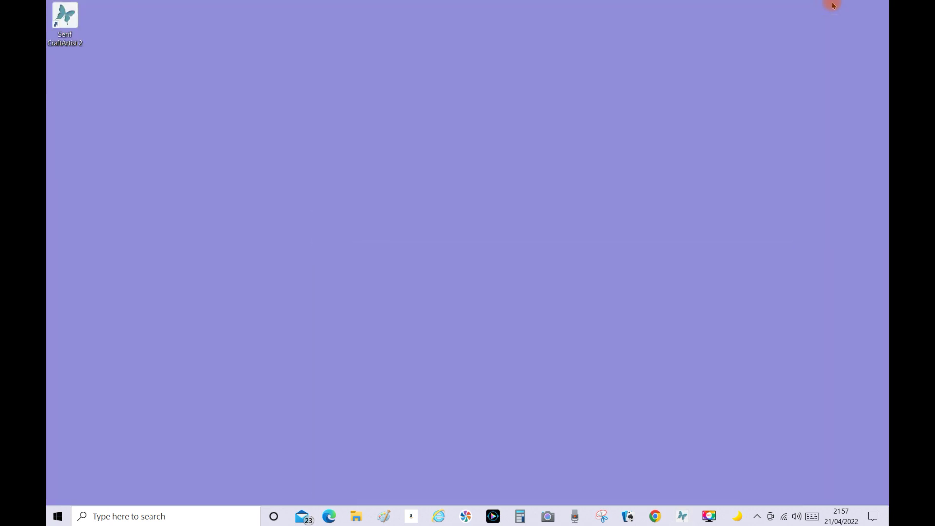
{"action": "left_click", "coordinate": [96, 517]}
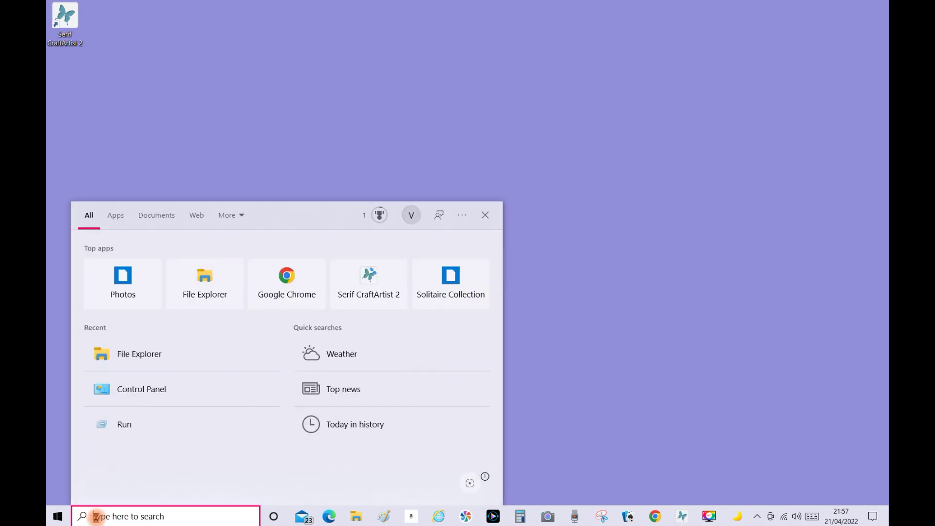
{"action": "type", "text": "fi"}
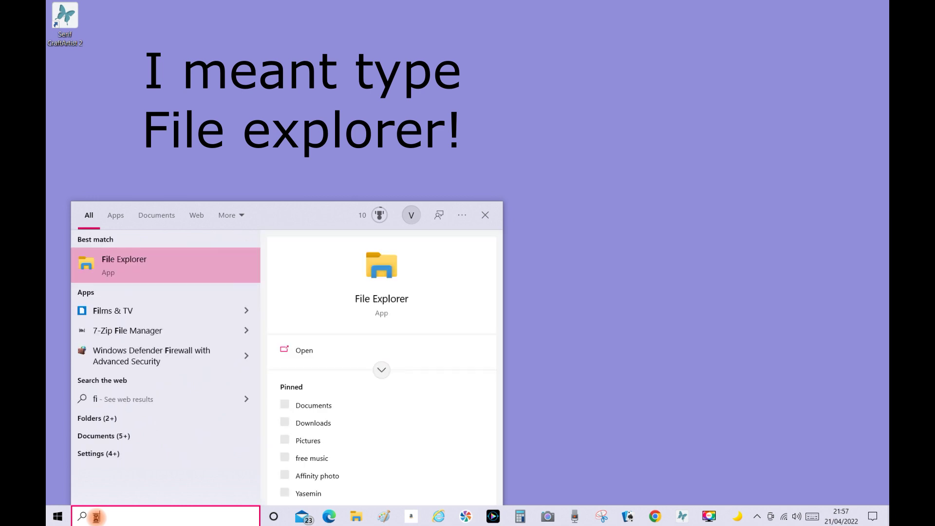
{"action": "type", "text": "le"}
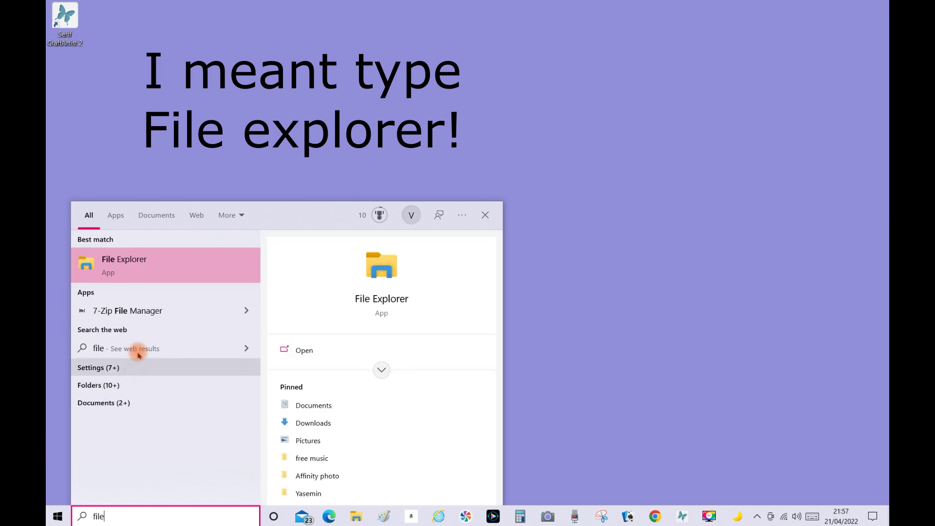
{"action": "left_click", "coordinate": [133, 266]}
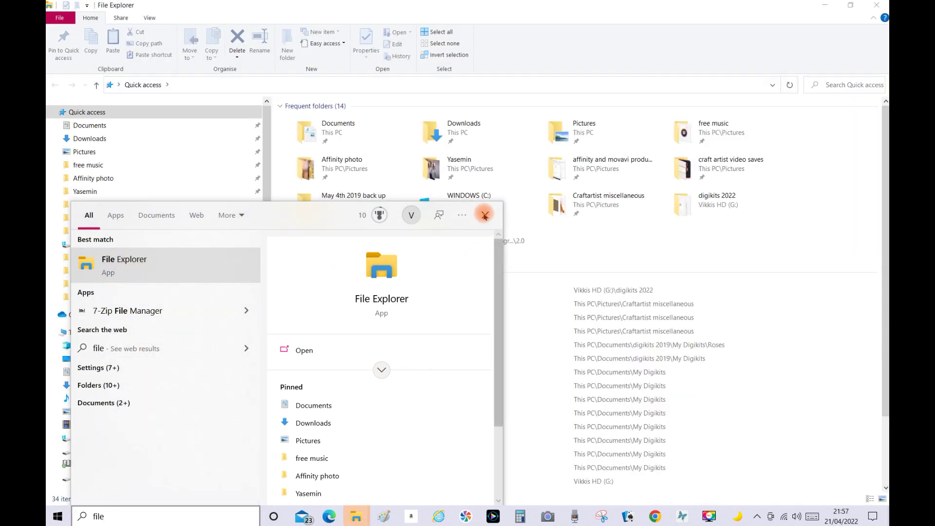
Close the leftover search panel and bring Vikkis HD (G:)'s folders into view in the tree
{"action": "left_click", "coordinate": [485, 216]}
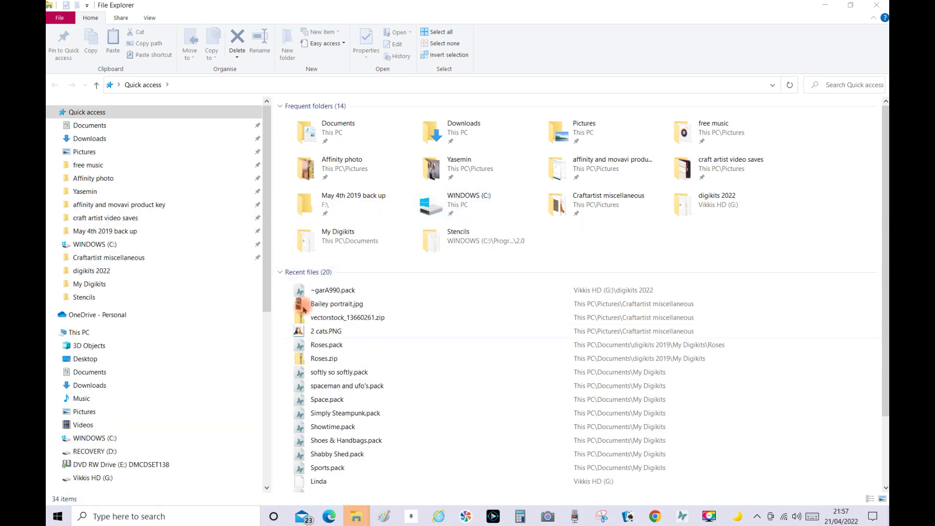
{"action": "left_click_drag", "start_coordinate": [269, 248], "coordinate": [275, 434]}
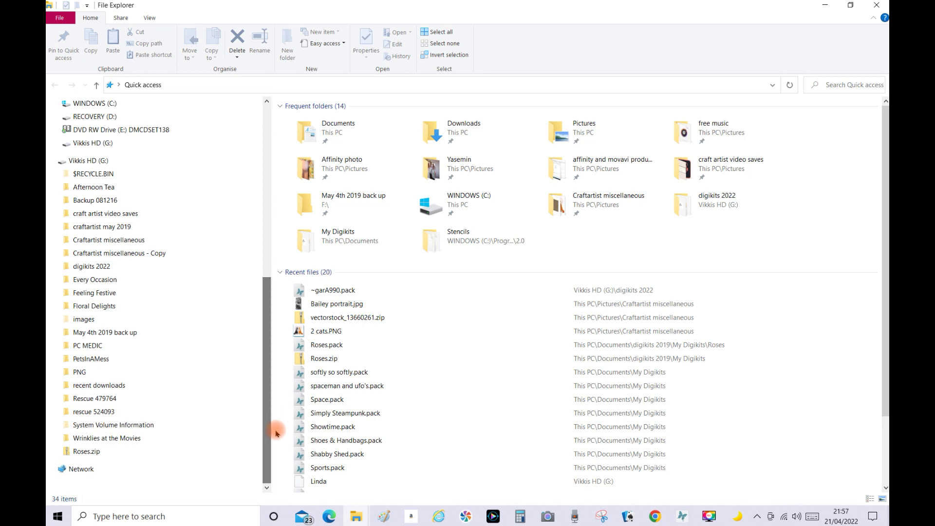
Create a new folder named '2022 digikits' at the top level of Vikkis HD (G:)
{"action": "right_click", "coordinate": [125, 162]}
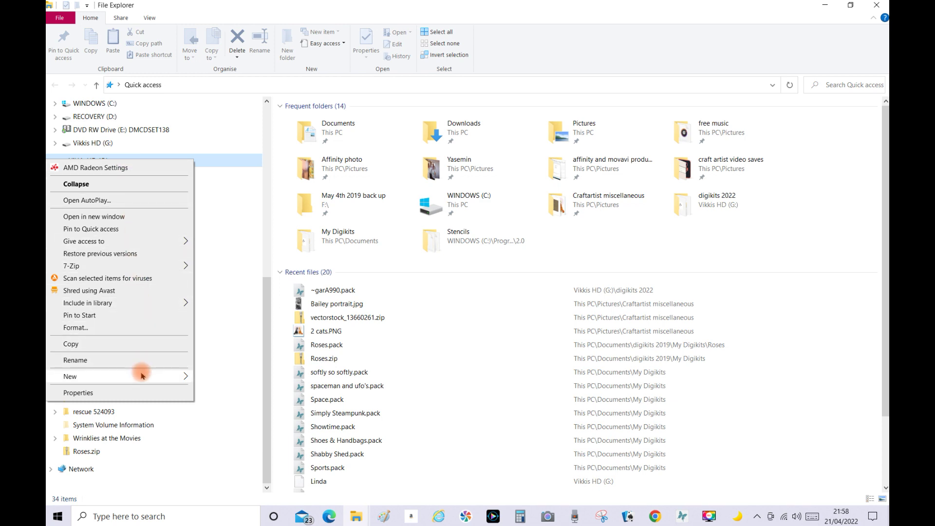
{"action": "mouse_move", "coordinate": [142, 375]}
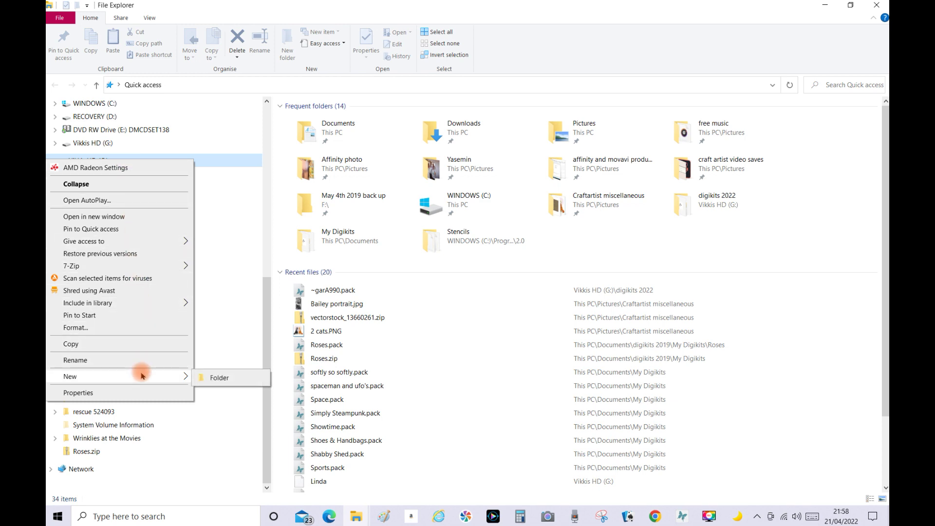
{"action": "left_click", "coordinate": [219, 378]}
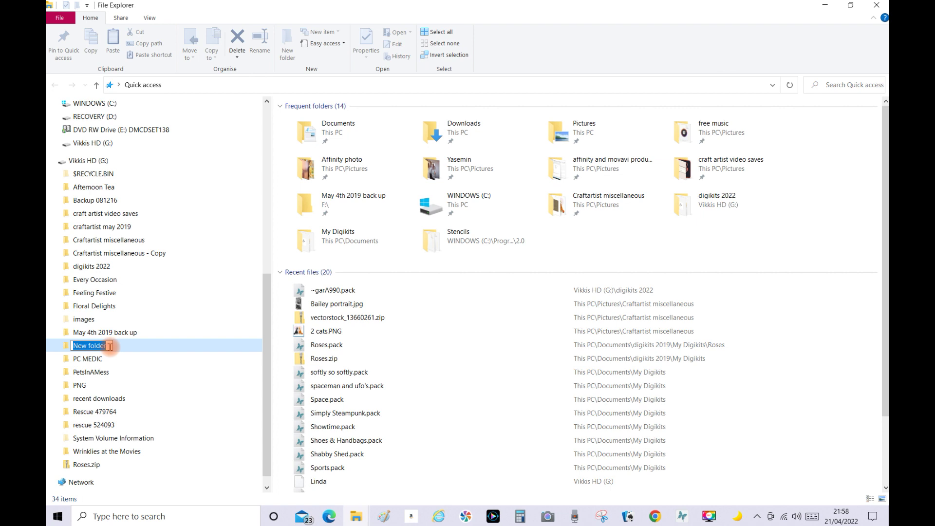
{"action": "type", "text": "2022 digikits"}
{"action": "key", "text": "Return"}
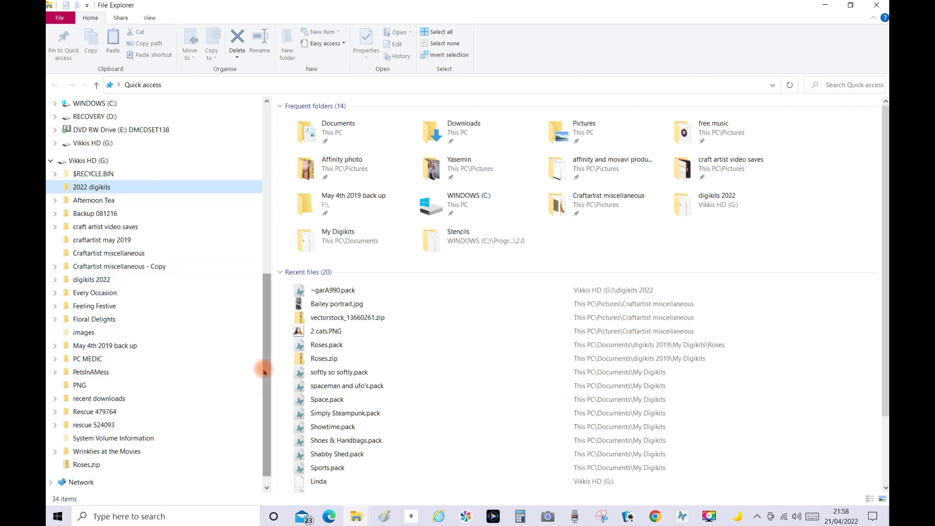
{"action": "scroll", "coordinate": [261, 292], "scroll_direction": "up", "scroll_amount": 5}
Navigate to C:\Users\Owner\Documents\My Digikits, listing its 299 packs and folders
{"action": "scroll", "coordinate": [260, 264], "scroll_direction": "up", "scroll_amount": 3}
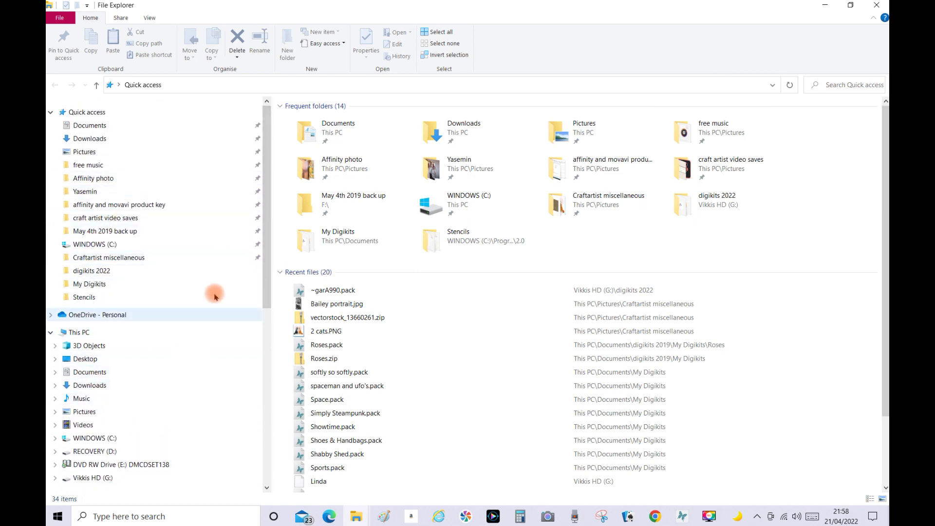
{"action": "left_click_drag", "start_coordinate": [268, 239], "coordinate": [268, 288]}
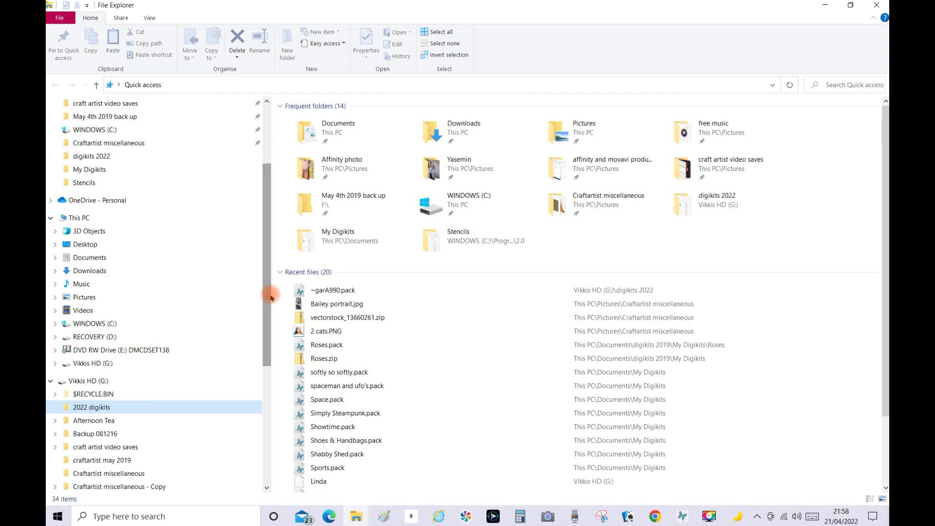
{"action": "left_click", "coordinate": [88, 324]}
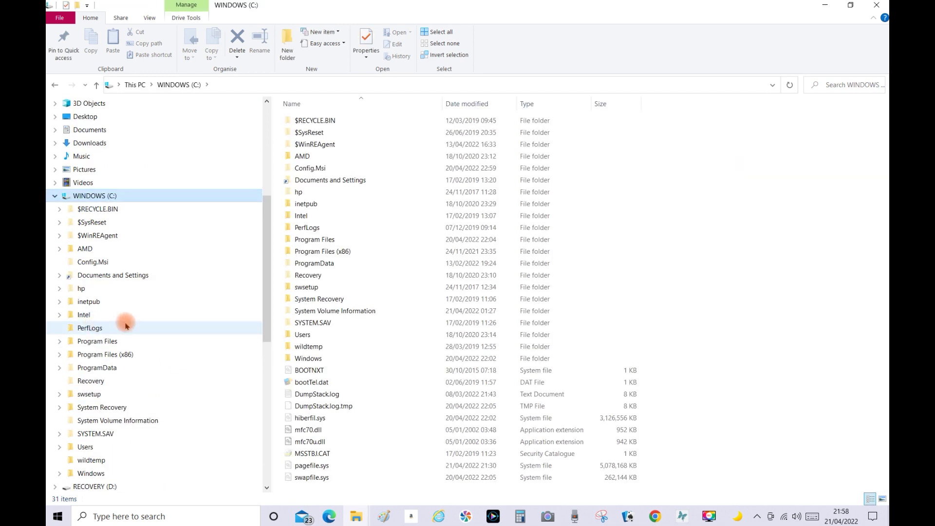
{"action": "double_click", "coordinate": [302, 335]}
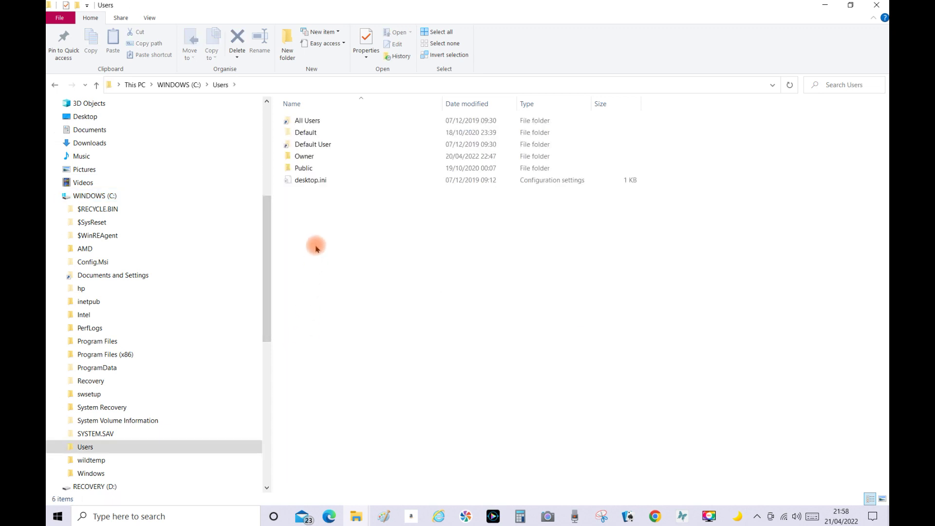
{"action": "double_click", "coordinate": [305, 156]}
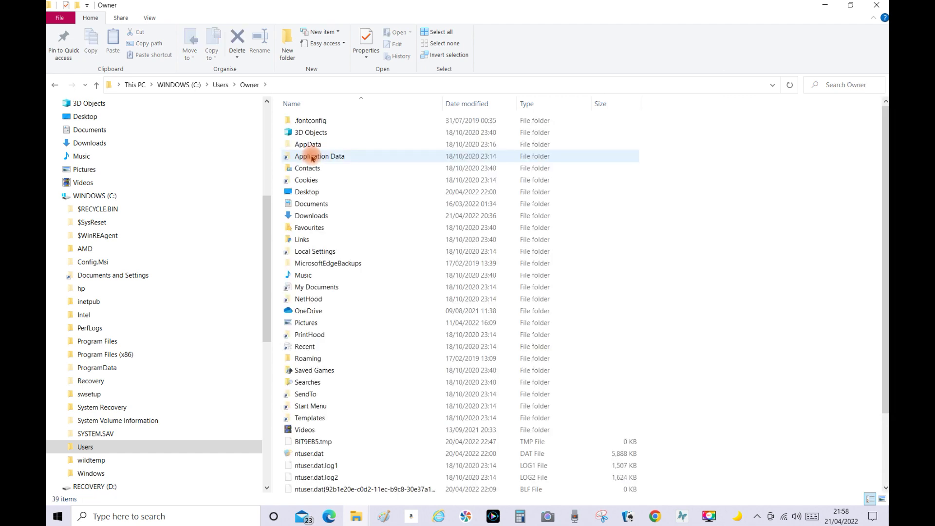
{"action": "double_click", "coordinate": [310, 205]}
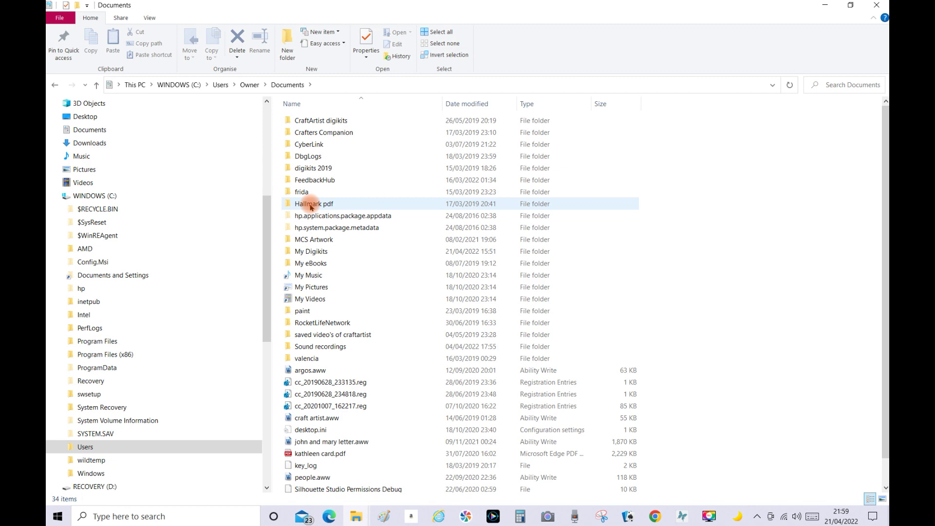
{"action": "left_click", "coordinate": [312, 251]}
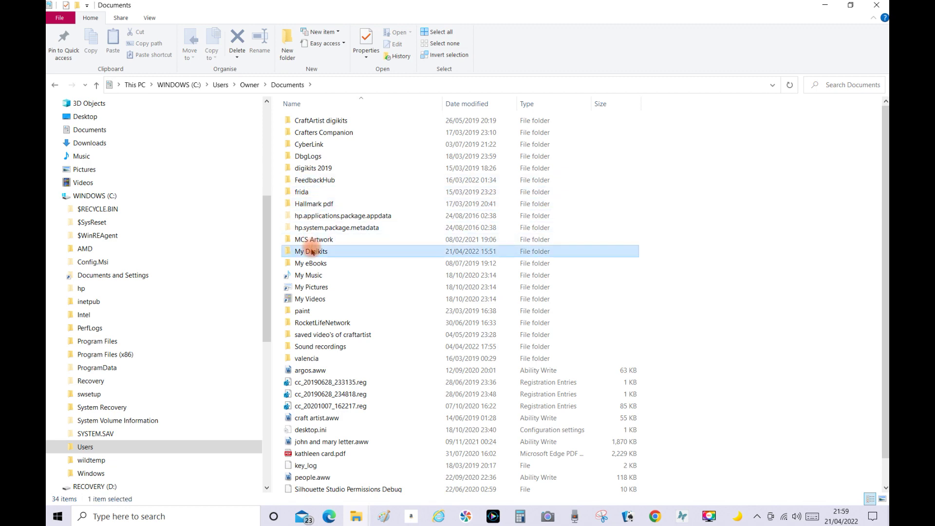
{"action": "double_click", "coordinate": [312, 251]}
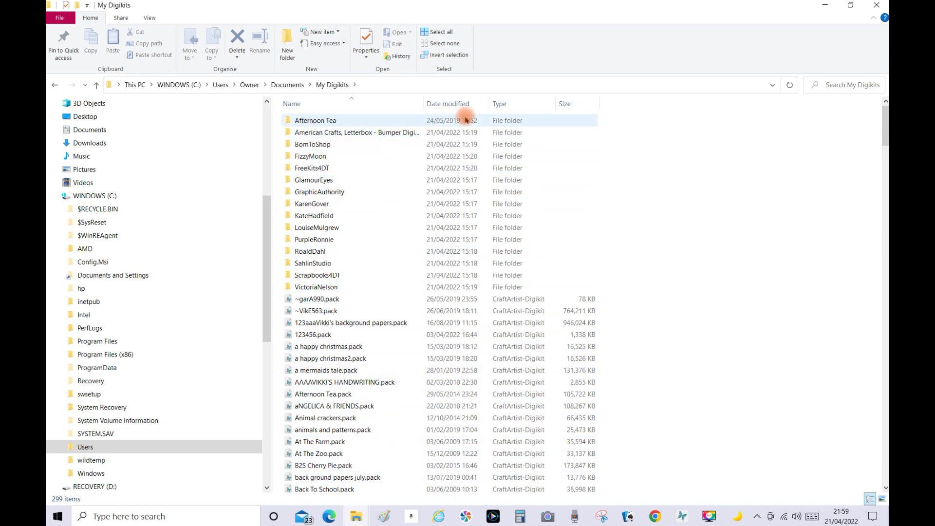
Select all 299 folders and .pack files in My Digikits with Ctrl+A
{"action": "left_click", "coordinate": [307, 121]}
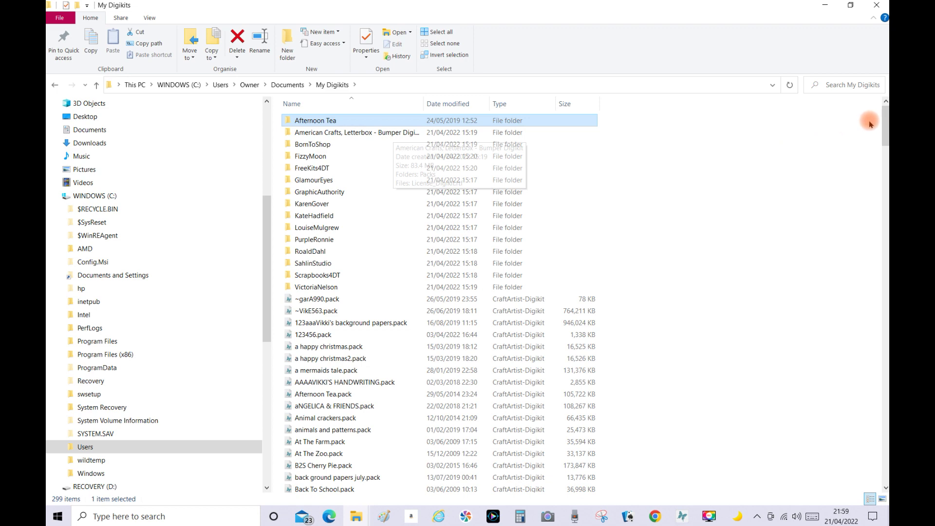
{"action": "scroll", "coordinate": [870, 124], "scroll_direction": "down", "scroll_amount": 15}
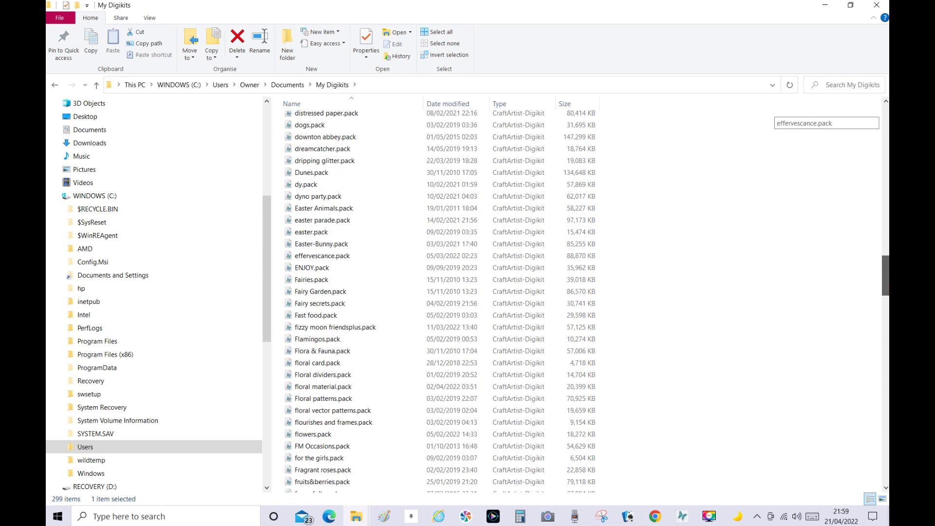
{"action": "left_click_drag", "start_coordinate": [886, 275], "coordinate": [856, 459]}
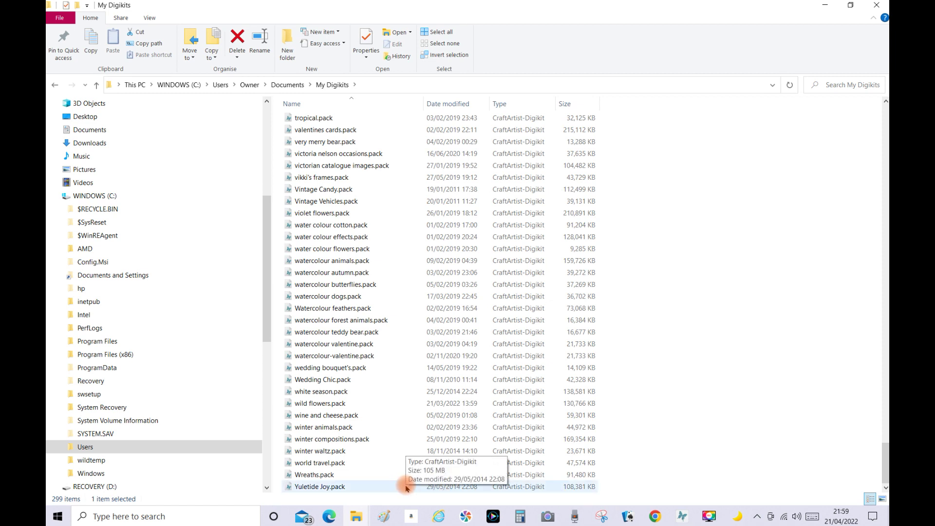
{"action": "key", "text": "ctrl+a"}
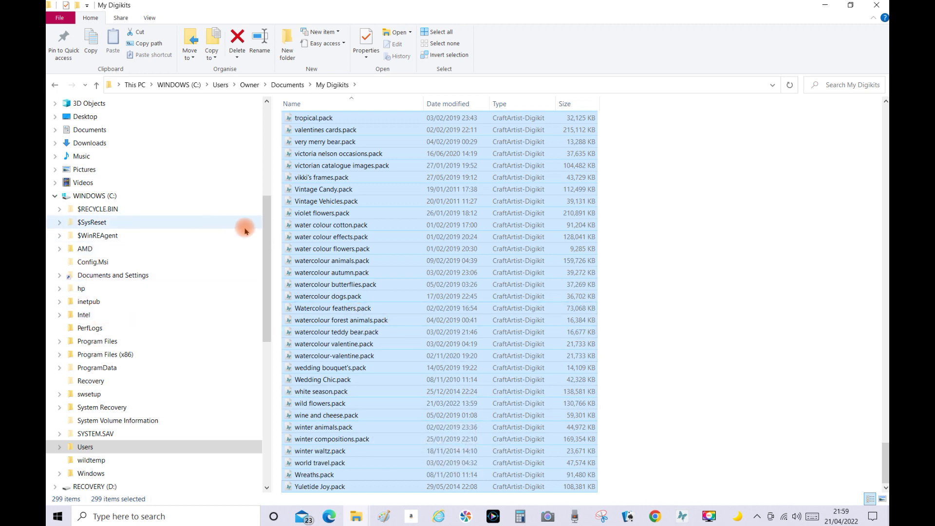
Copy the selected packs onto G:'s 2022 digikits folder and open it to confirm 299 items
{"action": "left_click_drag", "start_coordinate": [263, 223], "coordinate": [268, 356]}
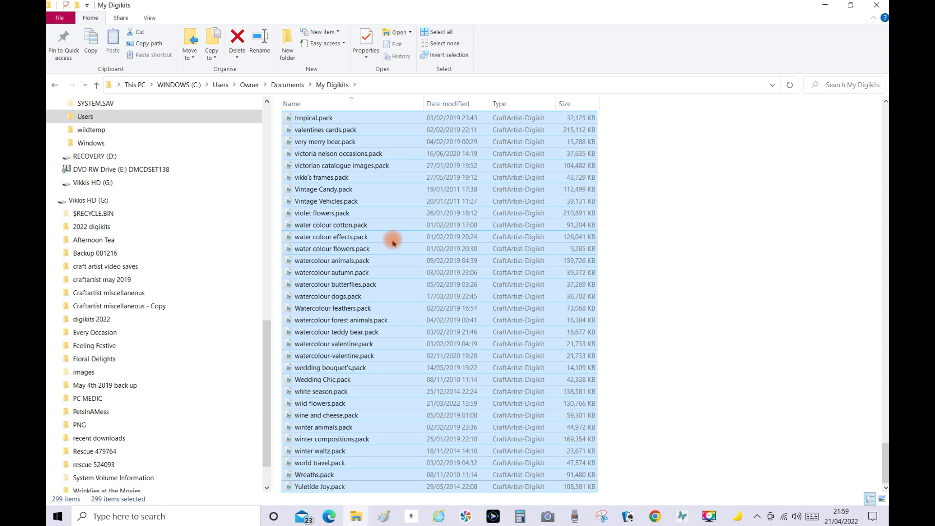
{"action": "left_click_drag", "start_coordinate": [393, 242], "coordinate": [160, 229]}
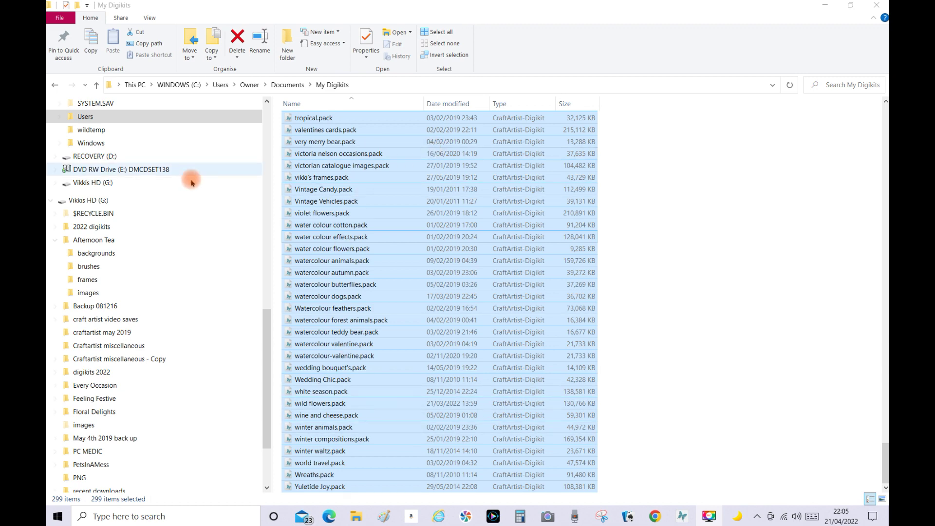
{"action": "left_click", "coordinate": [147, 225]}
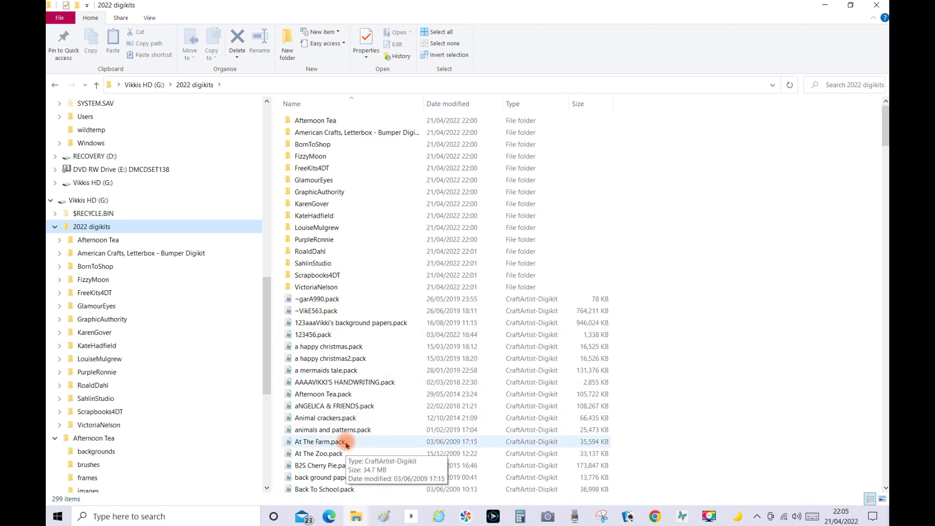
Go back to the My Digikits folder under Documents on drive C:
{"action": "left_click_drag", "start_coordinate": [266, 292], "coordinate": [265, 249]}
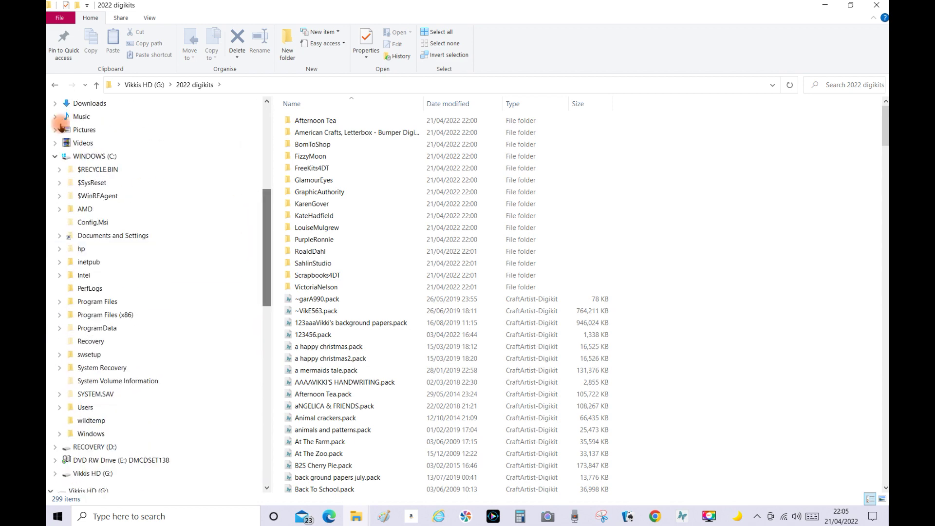
{"action": "left_click", "coordinate": [54, 87]}
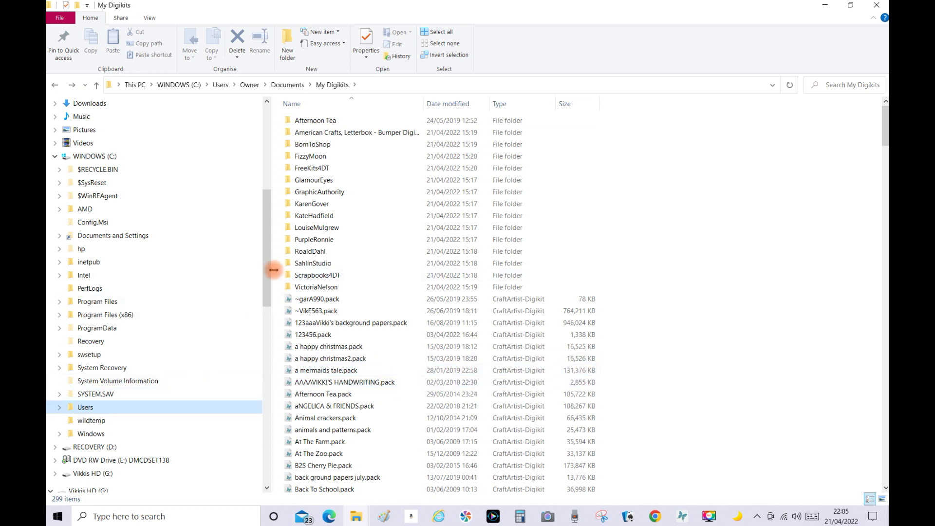
{"action": "left_click_drag", "start_coordinate": [267, 261], "coordinate": [267, 355]}
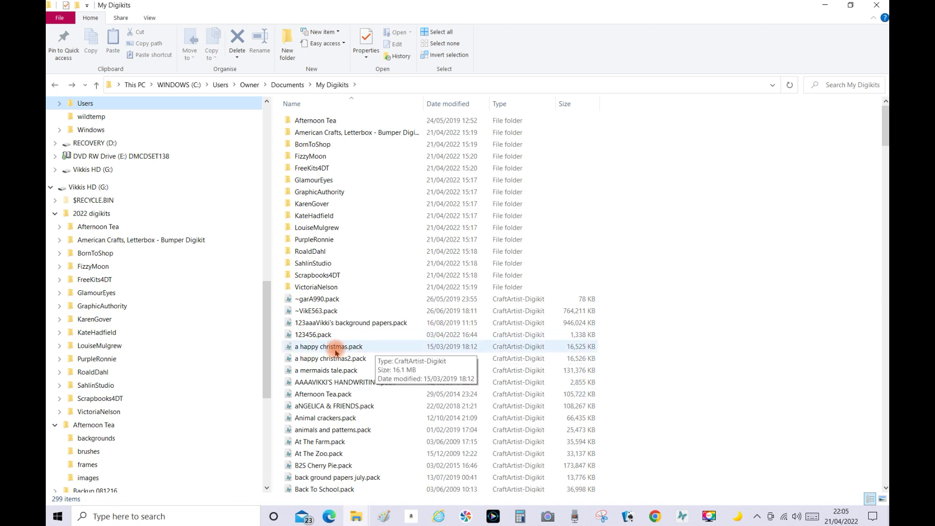
Try deleting At The Zoo.pack, then cancel the File In Use warning
{"action": "scroll", "coordinate": [317, 380], "scroll_direction": "down", "scroll_amount": 1}
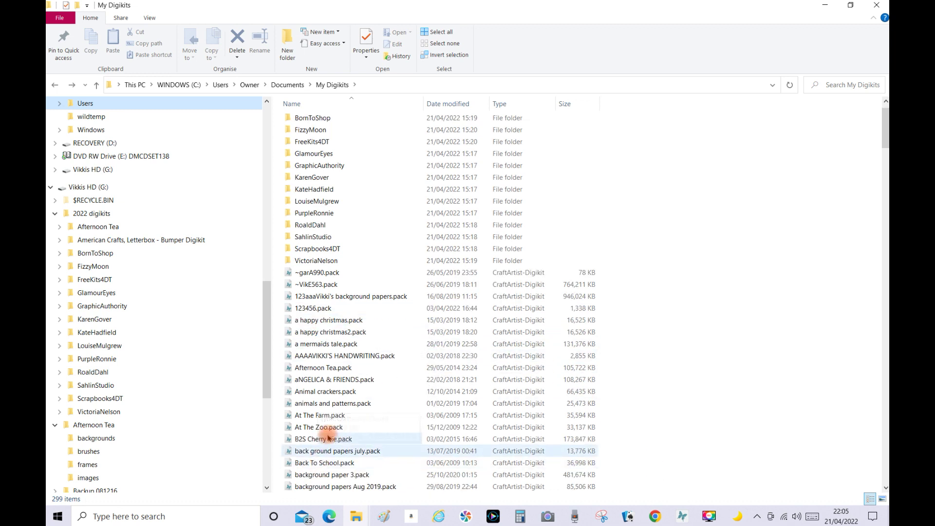
{"action": "left_click", "coordinate": [322, 427]}
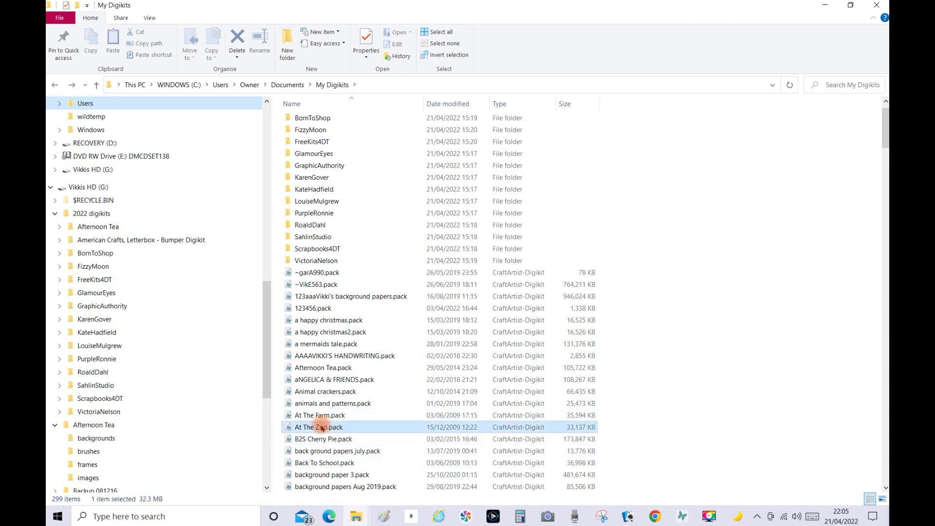
{"action": "right_click", "coordinate": [322, 427]}
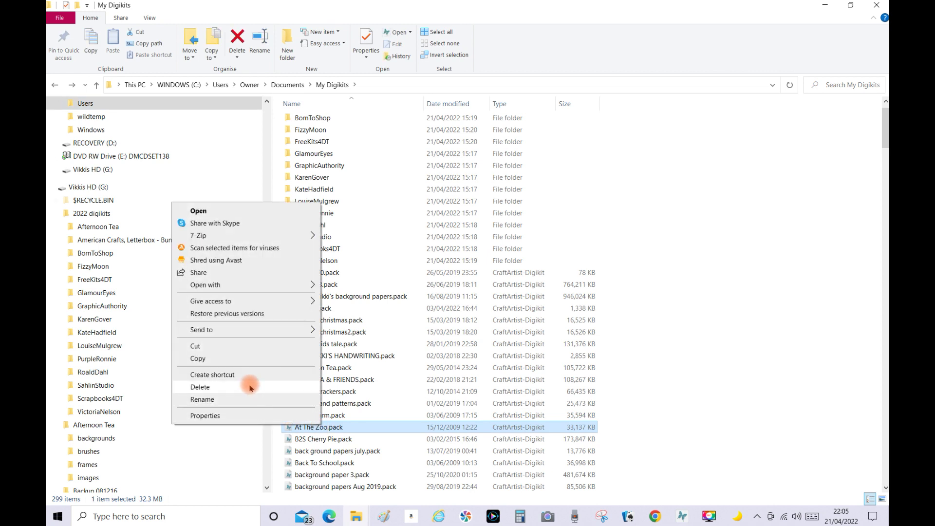
{"action": "left_click", "coordinate": [195, 386]}
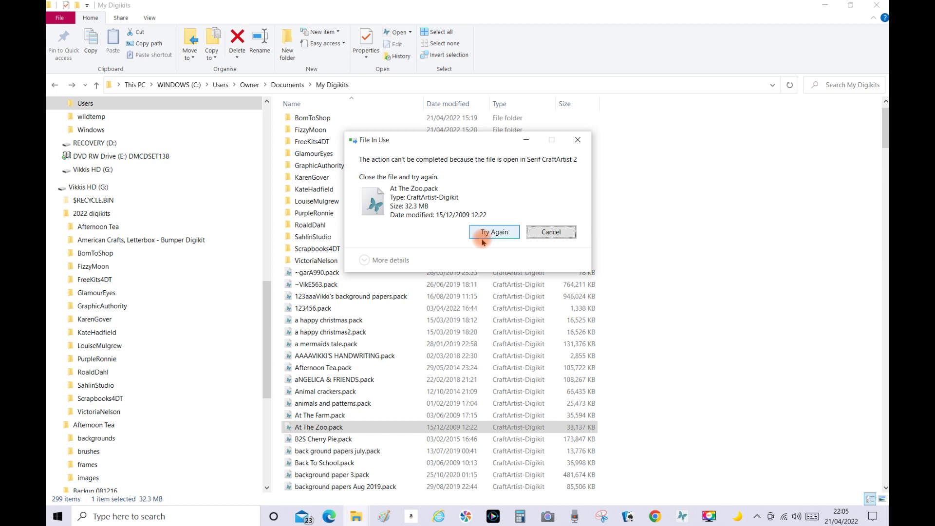
{"action": "left_click", "coordinate": [547, 232]}
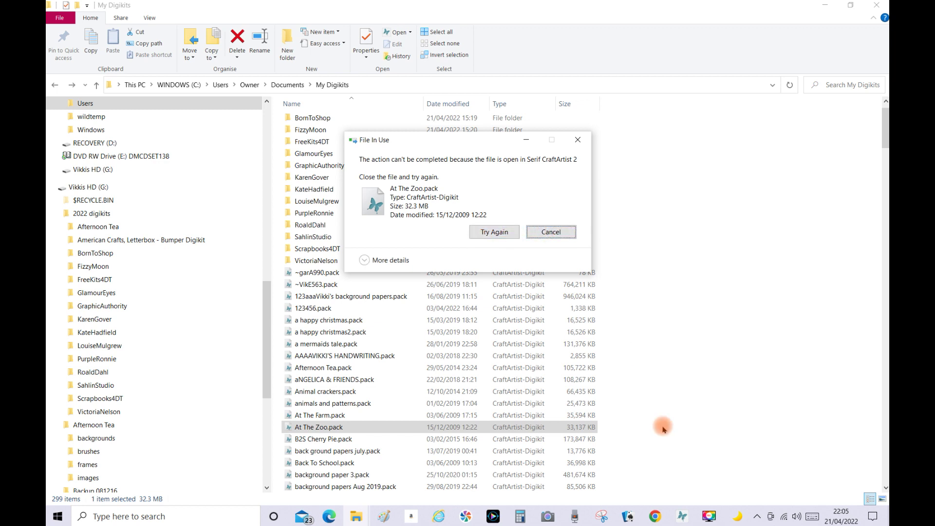
Close CraftArtist 2, answering No to both save prompts, to release the file
{"action": "left_click", "coordinate": [683, 521]}
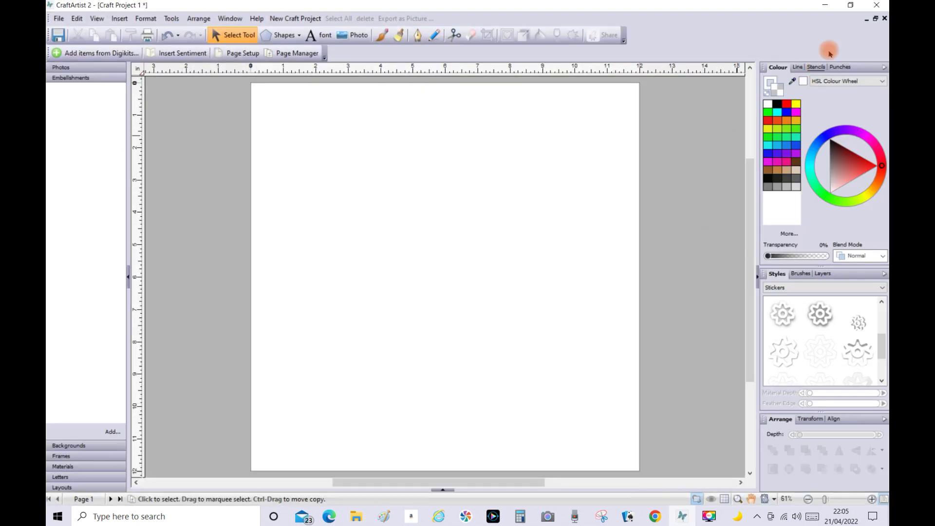
{"action": "left_click", "coordinate": [875, 7]}
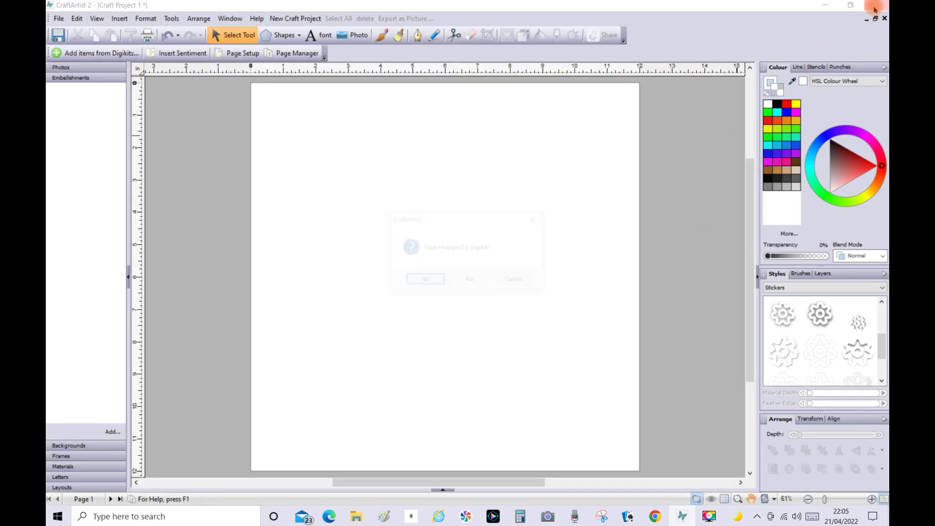
{"action": "left_click", "coordinate": [471, 281]}
{"action": "left_click", "coordinate": [476, 286]}
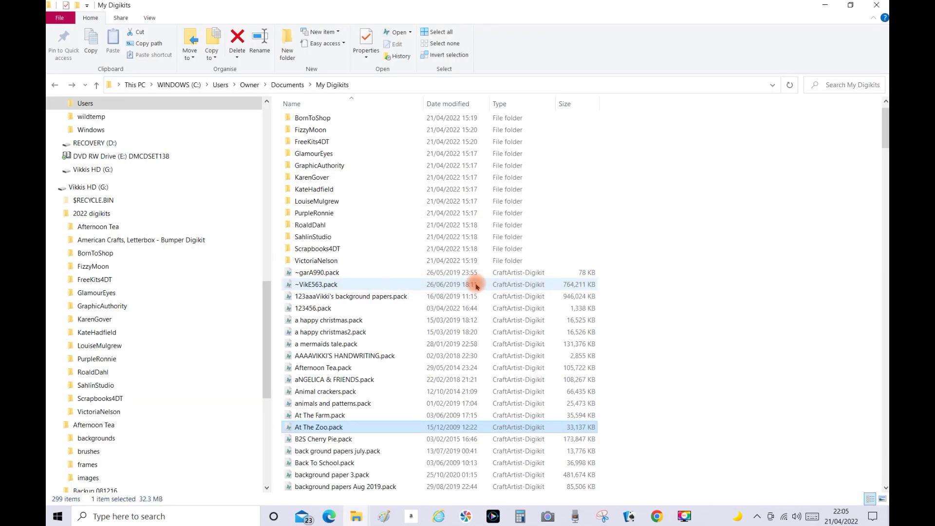
Delete At The Zoo.pack with Try Again, leaving 298 items, and minimise File Explorer
{"action": "right_click", "coordinate": [305, 426]}
{"action": "left_click", "coordinate": [251, 387]}
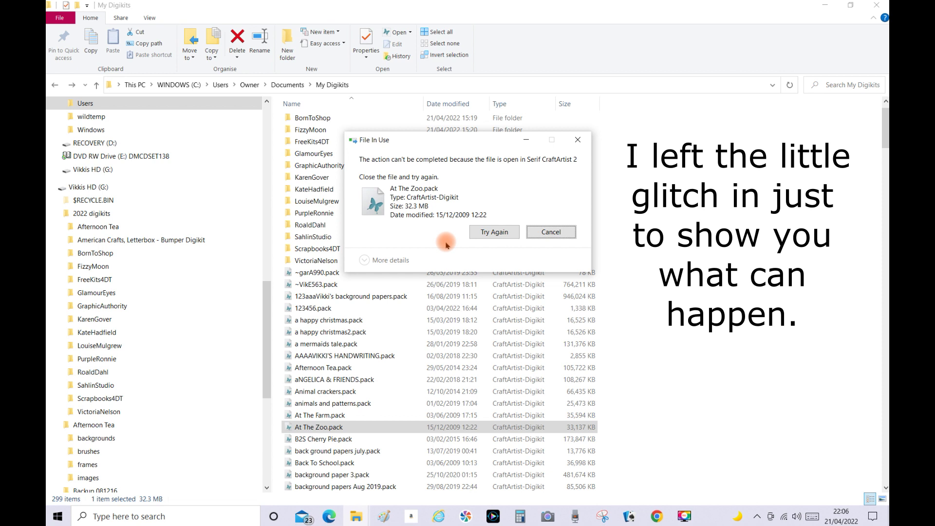
{"action": "left_click", "coordinate": [493, 232]}
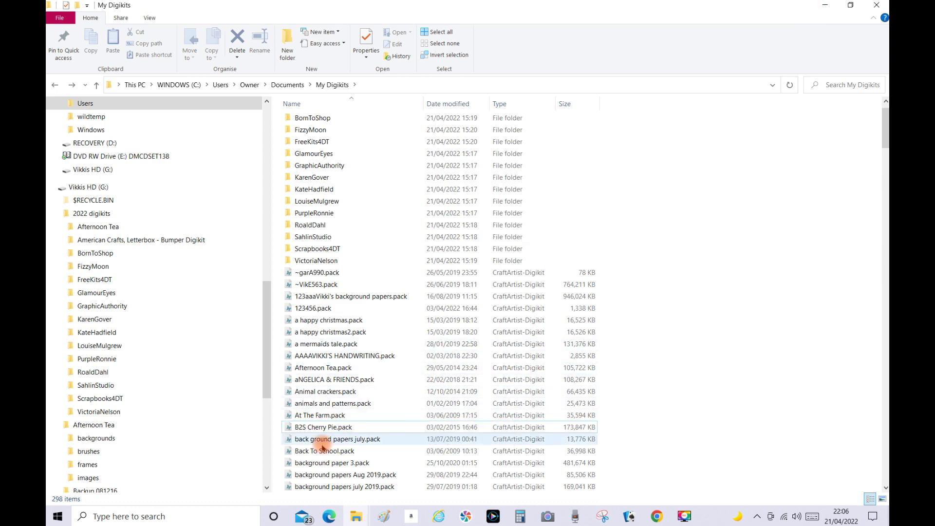
{"action": "left_click", "coordinate": [823, 7]}
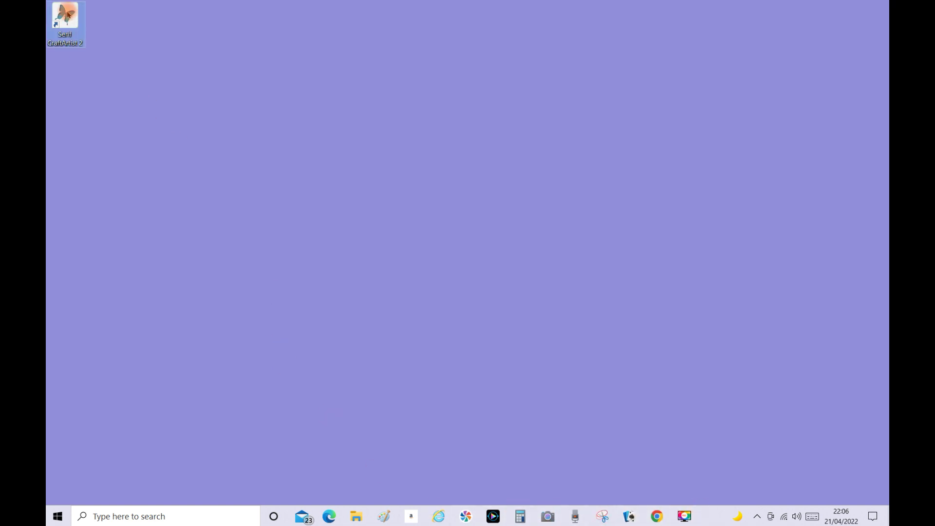
Launch CraftArtist 2, scroll the Digikit Browser to confirm At The Zoo is gone, then close it
{"action": "double_click", "coordinate": [69, 14]}
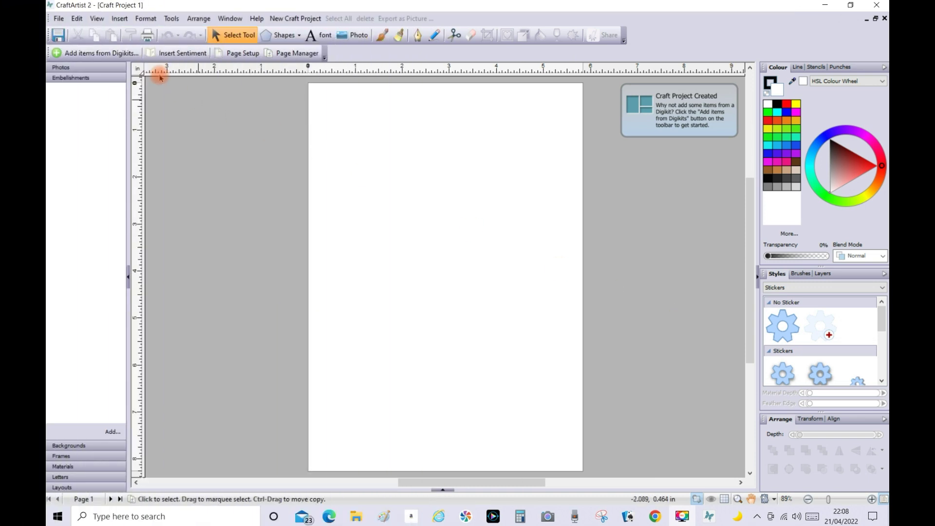
{"action": "left_click", "coordinate": [114, 55]}
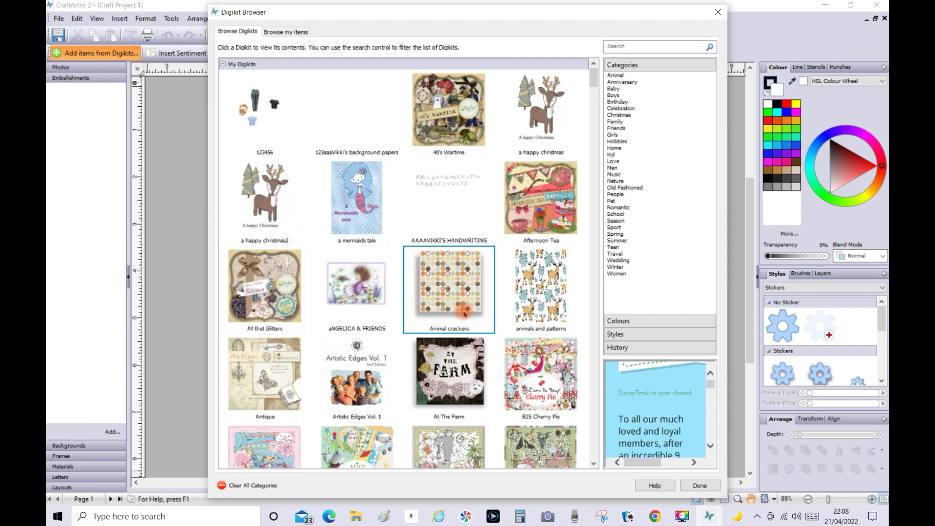
{"action": "scroll", "coordinate": [464, 314], "scroll_direction": "down", "scroll_amount": 5}
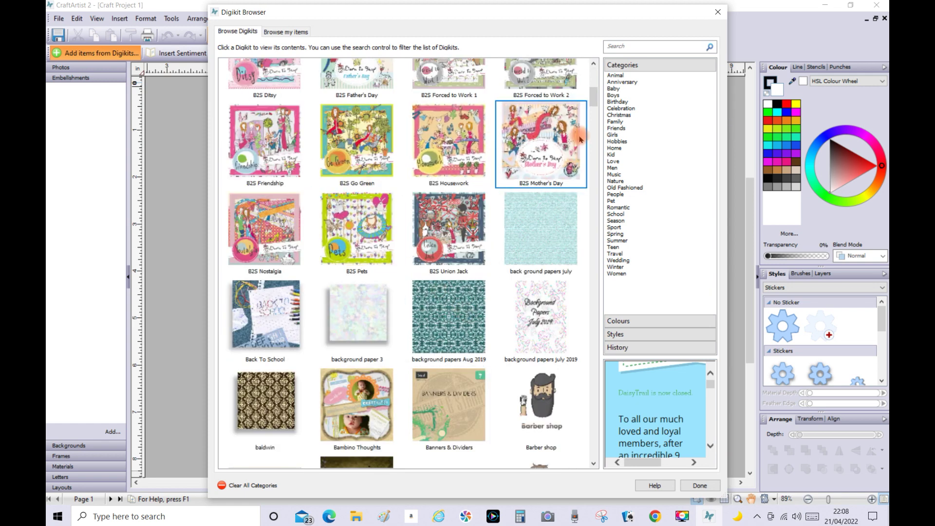
{"action": "left_click_drag", "start_coordinate": [592, 94], "coordinate": [592, 88]}
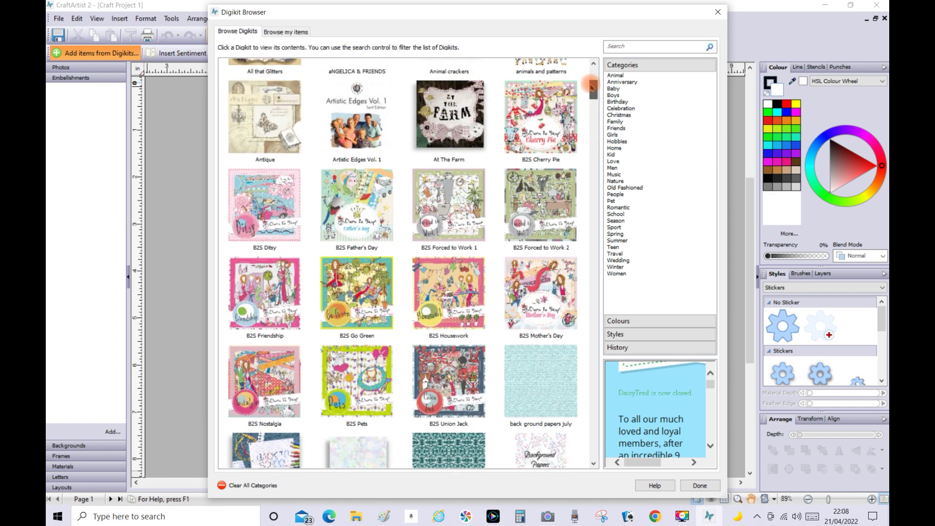
{"action": "mouse_move", "coordinate": [464, 136]}
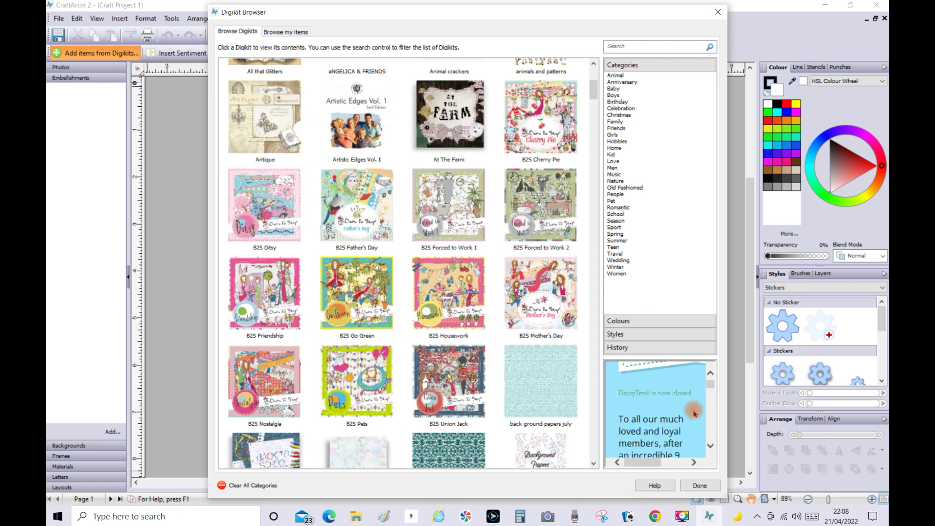
{"action": "left_click", "coordinate": [701, 485]}
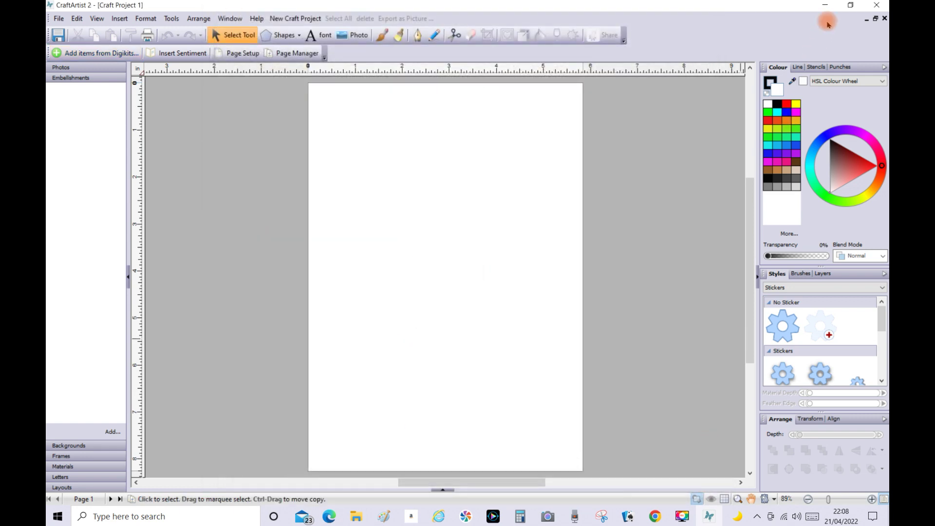
Minimise CraftArtist, return to the Program Files Explorer window, and open 2022 digikits on Vikkis HD (G:)
{"action": "left_click", "coordinate": [823, 7]}
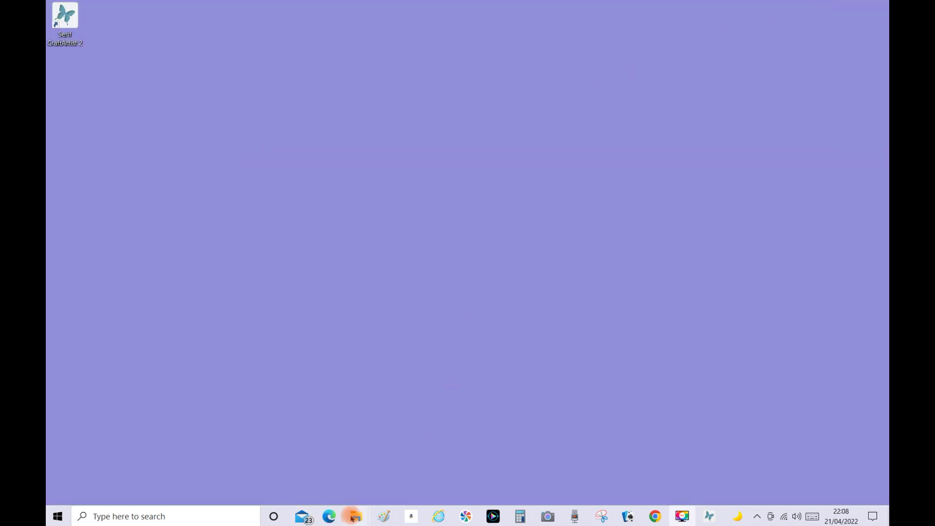
{"action": "mouse_move", "coordinate": [352, 518]}
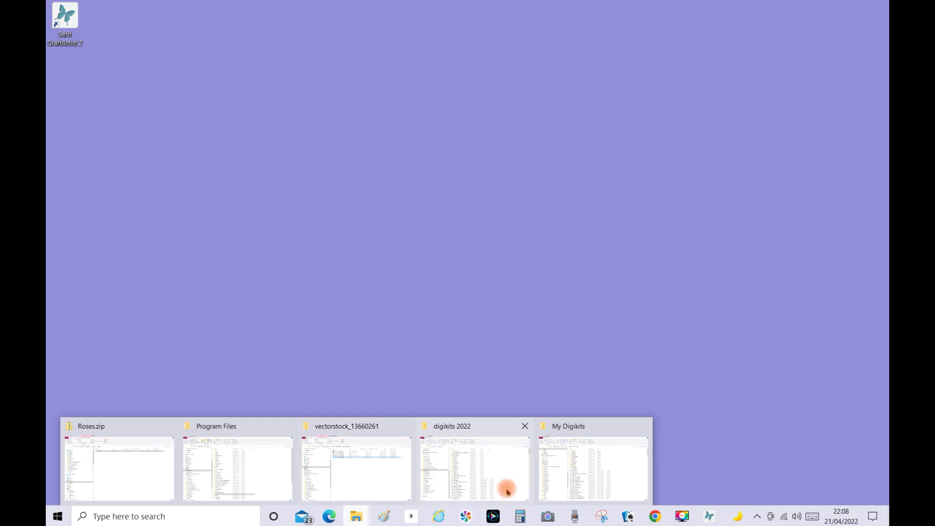
{"action": "mouse_move", "coordinate": [570, 483]}
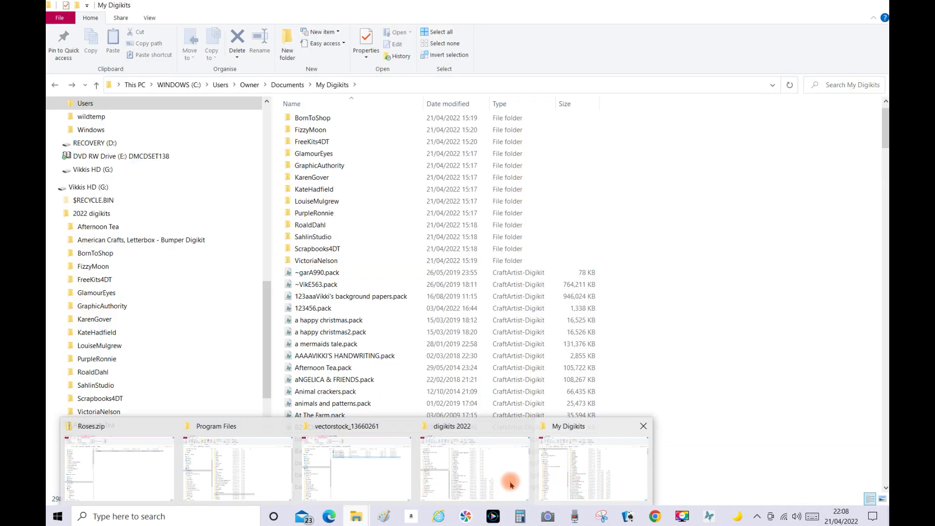
{"action": "mouse_move", "coordinate": [319, 482]}
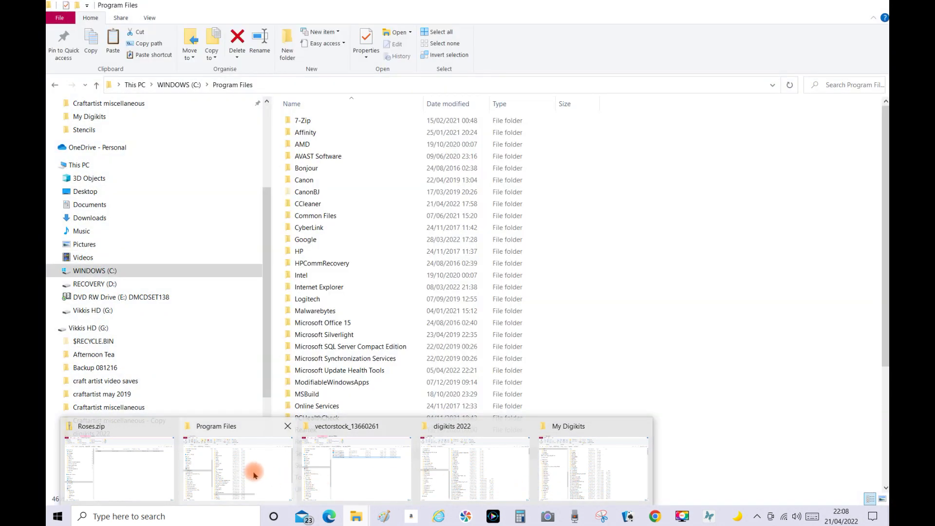
{"action": "left_click", "coordinate": [251, 472]}
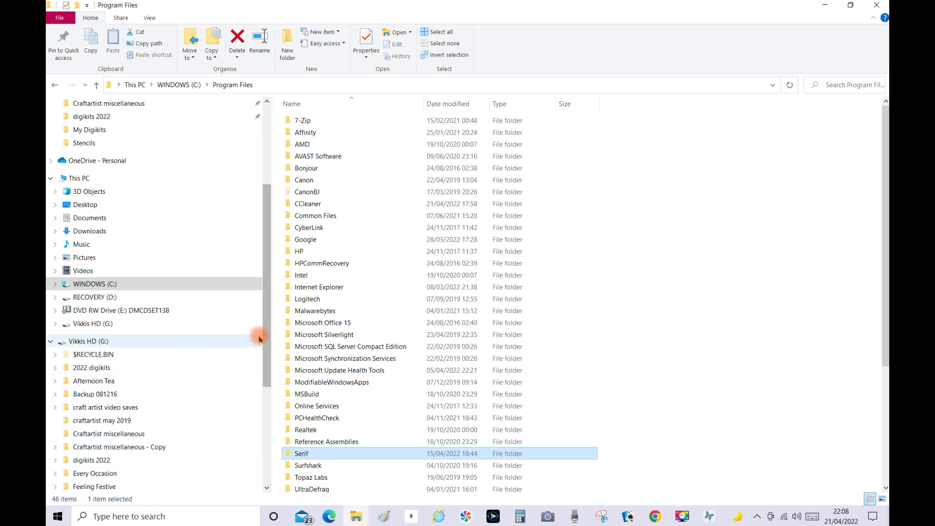
{"action": "left_click_drag", "start_coordinate": [266, 335], "coordinate": [266, 418]}
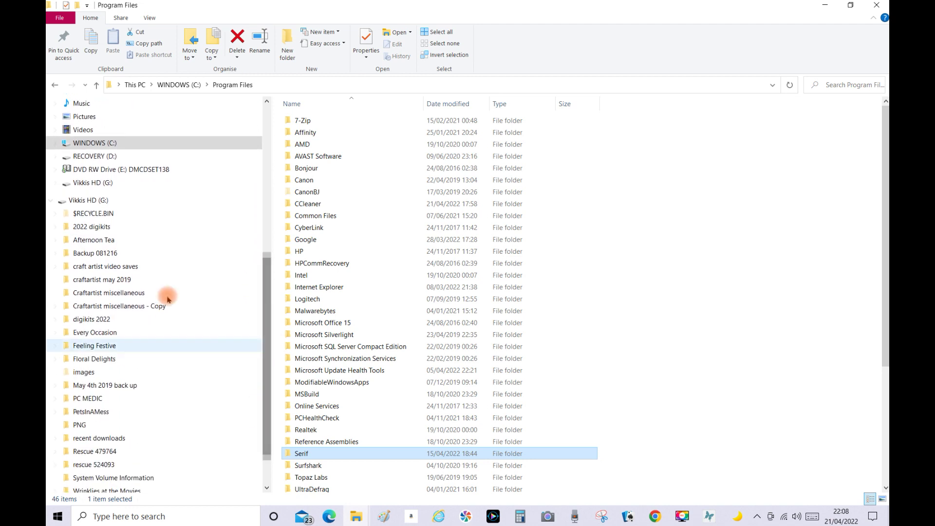
{"action": "left_click", "coordinate": [108, 227]}
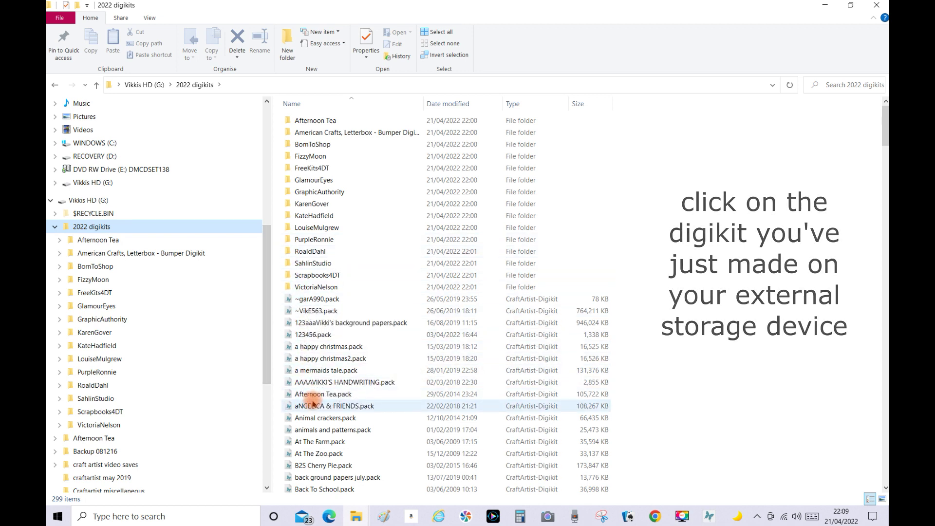
Import At The Zoo.pack from the G: backup as a copy, acknowledge the success message, and minimise Explorer
{"action": "left_click", "coordinate": [315, 454]}
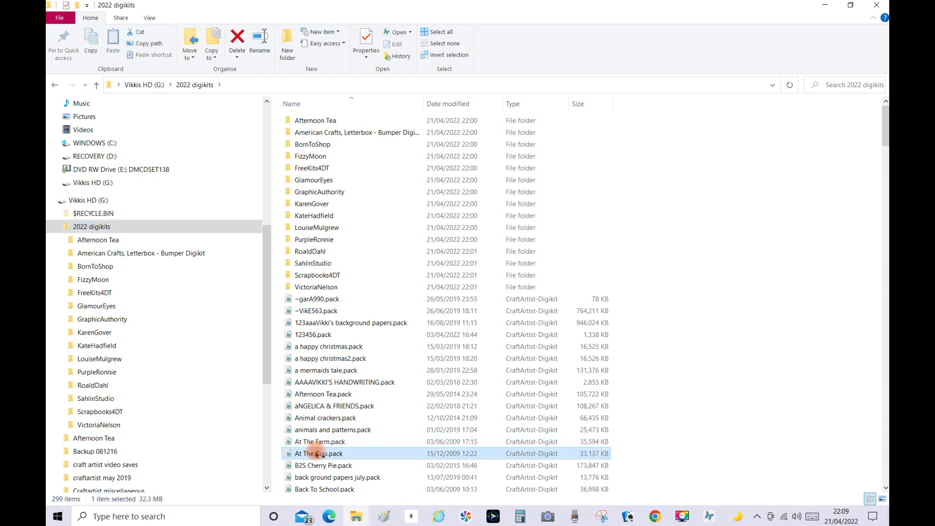
{"action": "double_click", "coordinate": [315, 454]}
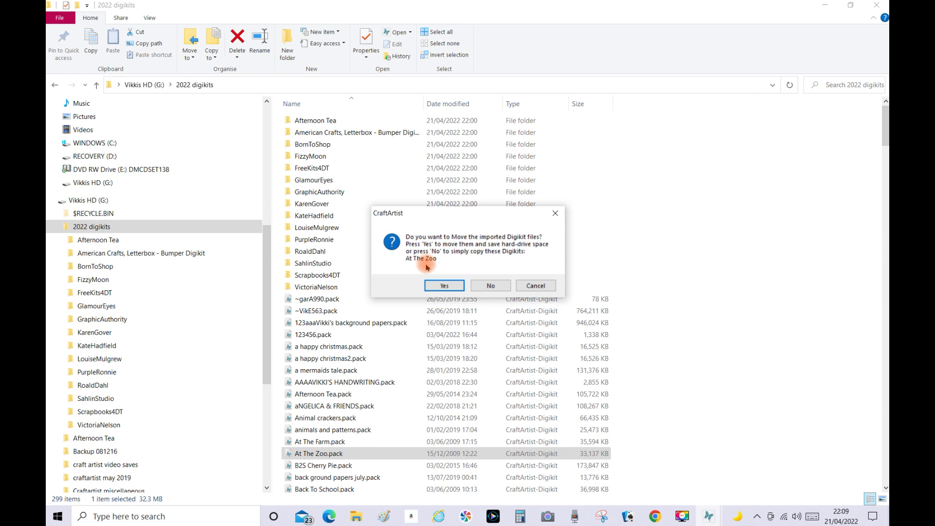
{"action": "left_click", "coordinate": [489, 286]}
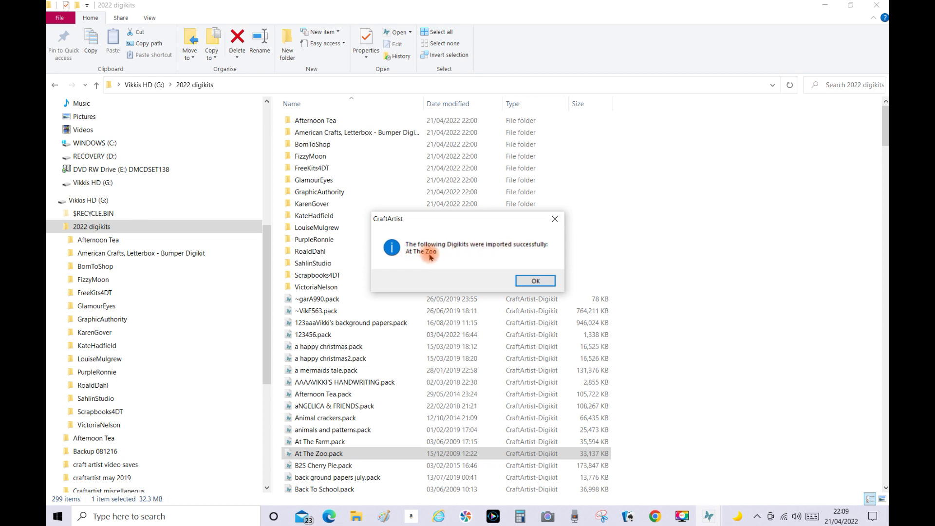
{"action": "left_click", "coordinate": [525, 281]}
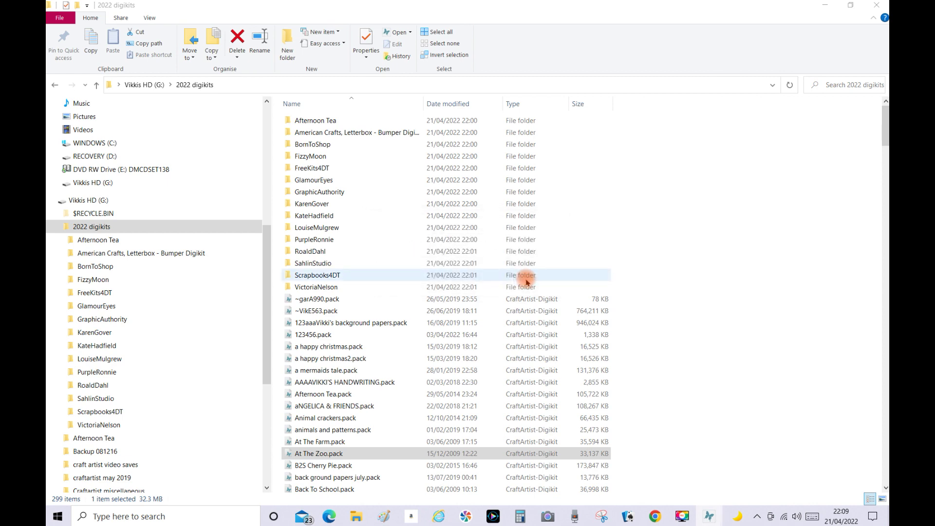
{"action": "left_click", "coordinate": [823, 9]}
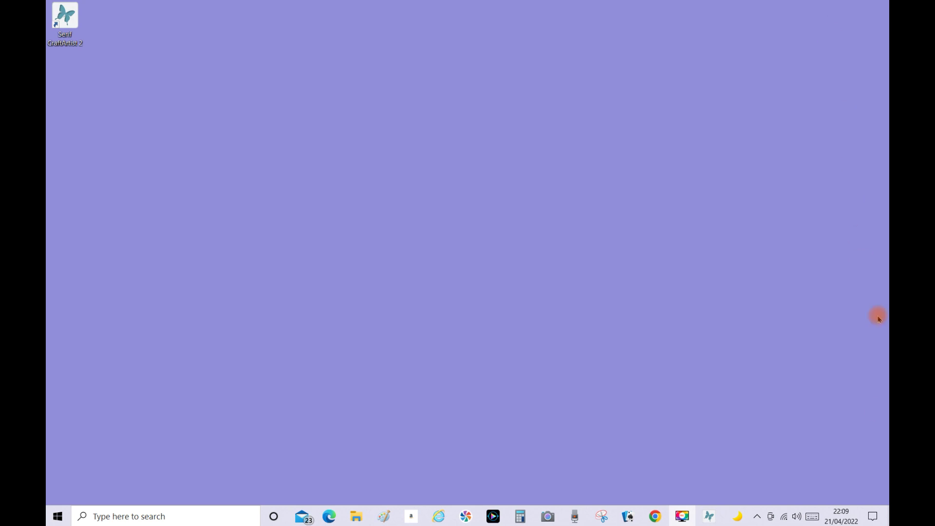
Restore CraftArtist 2 and open Add items from Digikits to see At The Zoo listed under My Digikits
{"action": "mouse_move", "coordinate": [710, 518]}
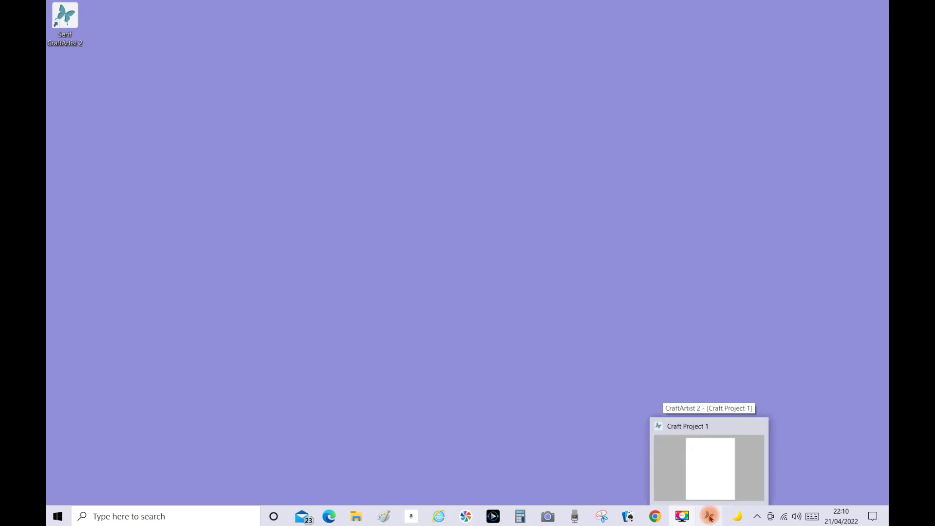
{"action": "left_click", "coordinate": [710, 518]}
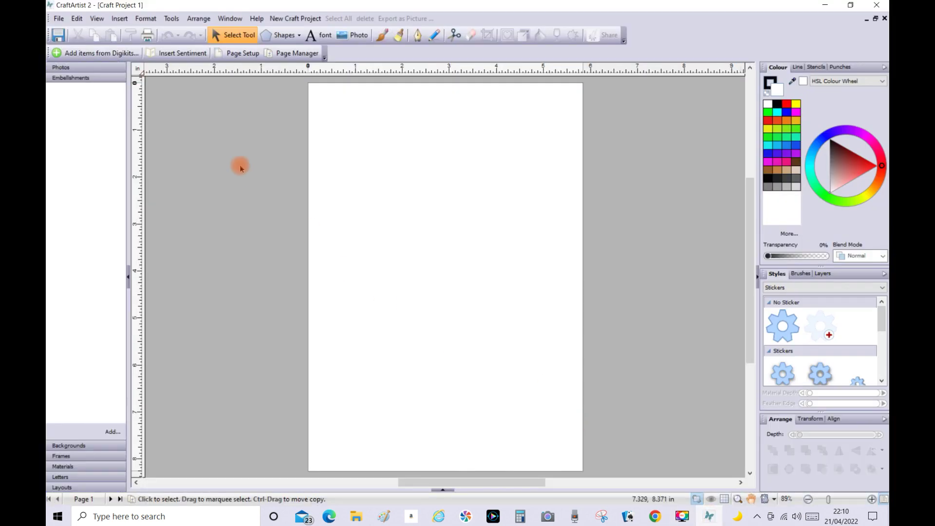
{"action": "left_click", "coordinate": [102, 53]}
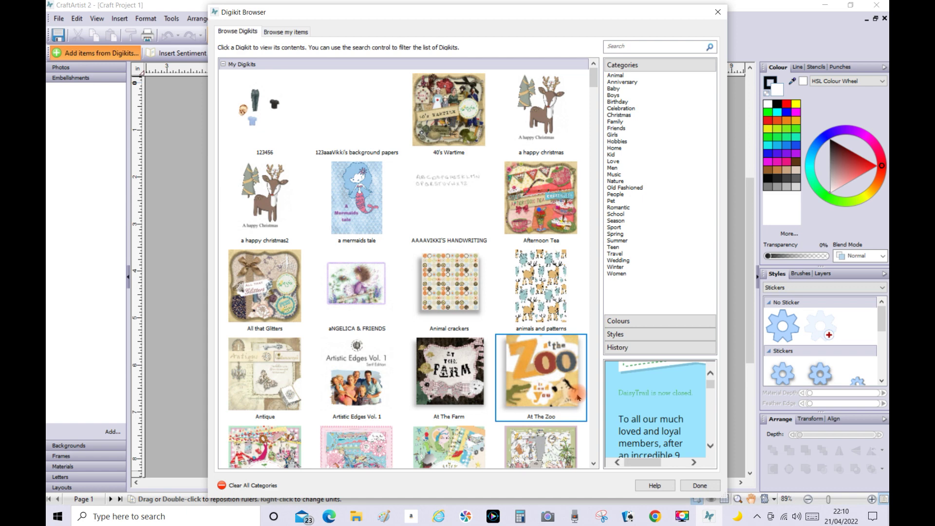
{"action": "mouse_move", "coordinate": [575, 396]}
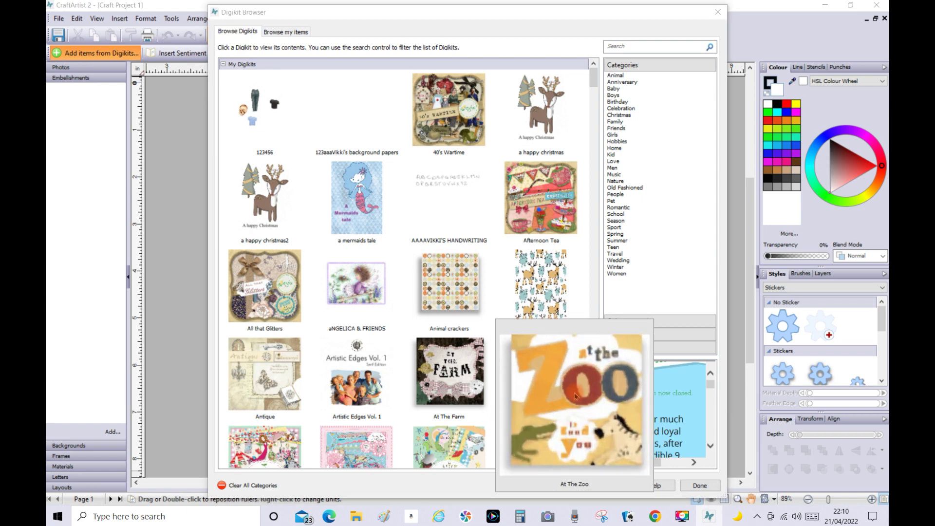